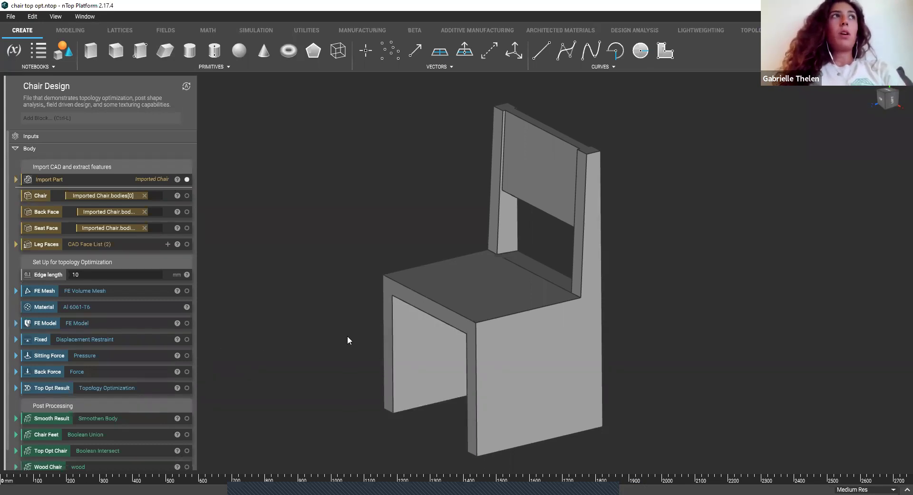
# - Recentre and orbit the imported chair, then select the Fixed displacement restraint
pyautogui.moveTo(366, 292); pyautogui.dragTo(357, 283, button='middle')
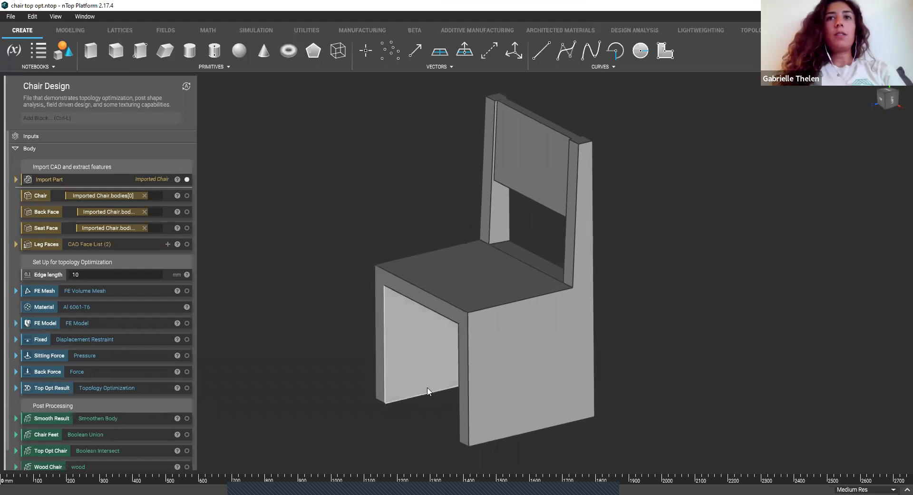
pyautogui.moveTo(427, 369)
pyautogui.mouseDown(button='right')
pyautogui.moveTo(428, 347)
pyautogui.moveTo(537, 340)
pyautogui.moveTo(493, 347)
pyautogui.moveTo(457, 401)
pyautogui.moveTo(425, 342)
pyautogui.moveTo(463, 377)
pyautogui.moveTo(480, 359)
pyautogui.moveTo(466, 386)
pyautogui.moveTo(497, 378)
pyautogui.moveTo(482, 393)
pyautogui.moveTo(456, 396)
pyautogui.mouseUp(button='right')
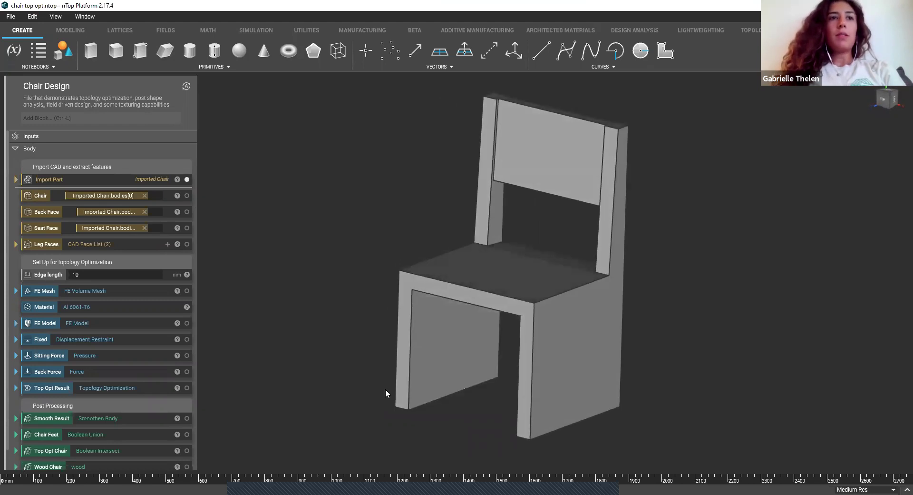
pyautogui.moveTo(385, 389); pyautogui.dragTo(369, 386, button='middle')
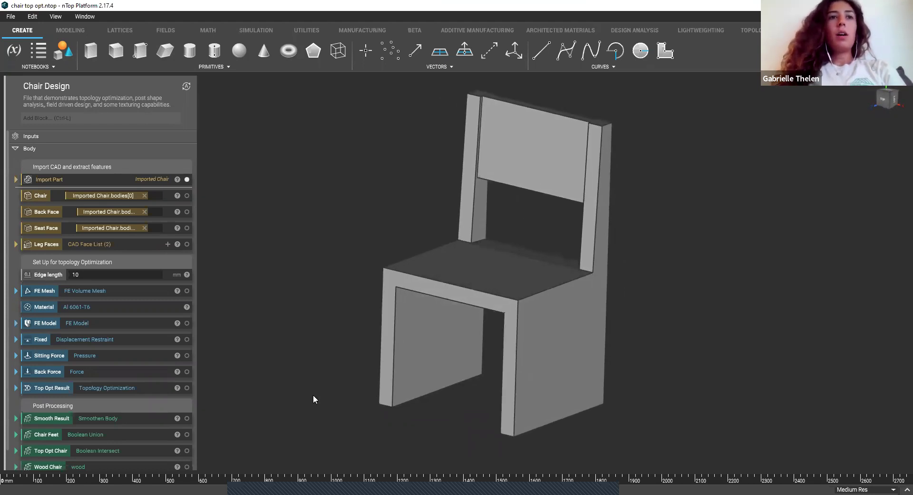
pyautogui.click(135, 337)
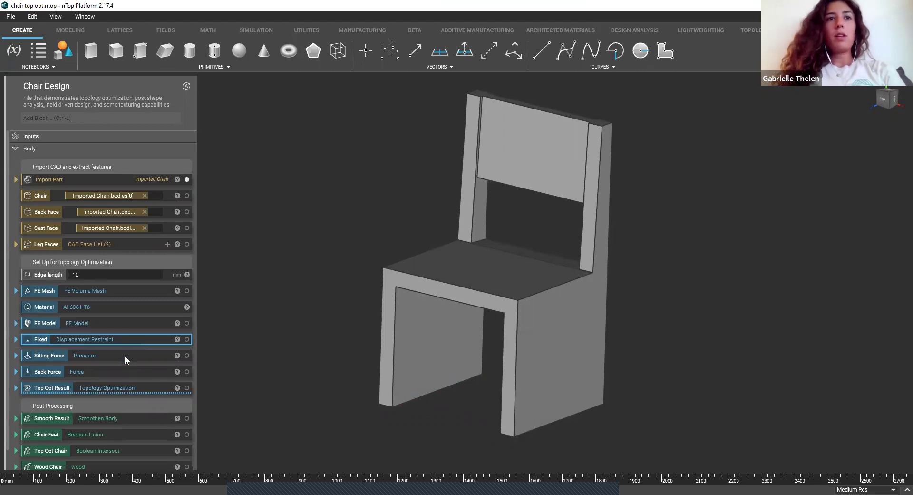
# - Review the Sitting Force on the seat and the Back Force on the chair back
pyautogui.click(125, 356)
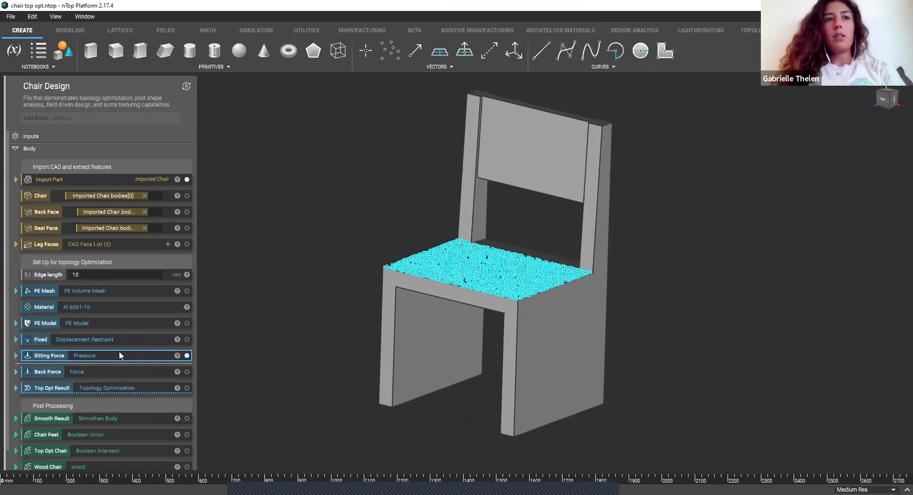
pyautogui.doubleClick(119, 352)
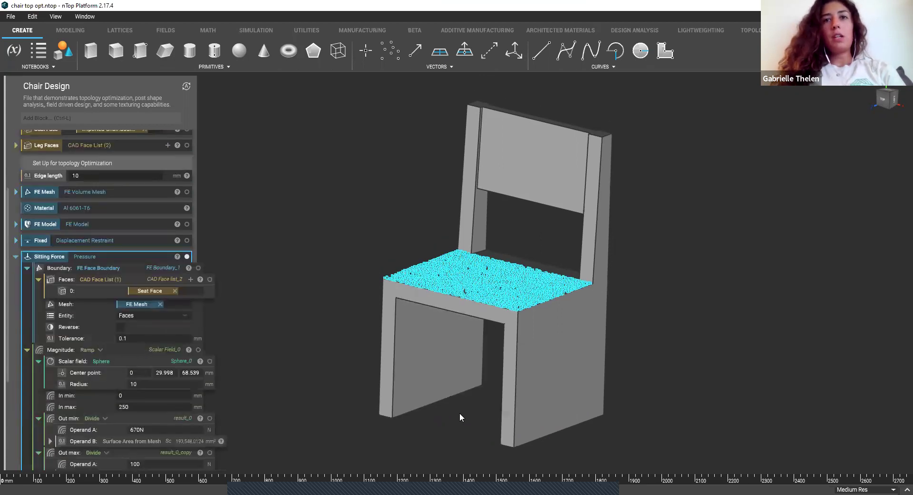
pyautogui.moveTo(459, 417); pyautogui.dragTo(497, 281, button='right')
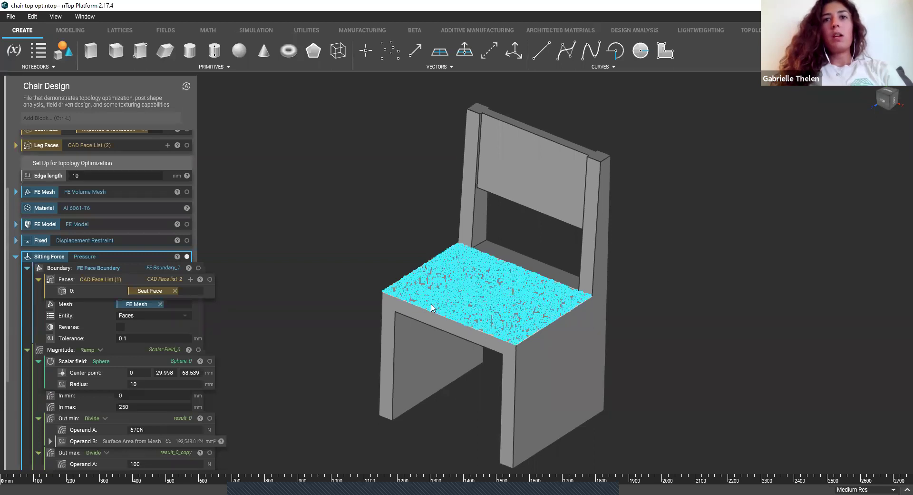
pyautogui.click(114, 256)
pyautogui.click(105, 346)
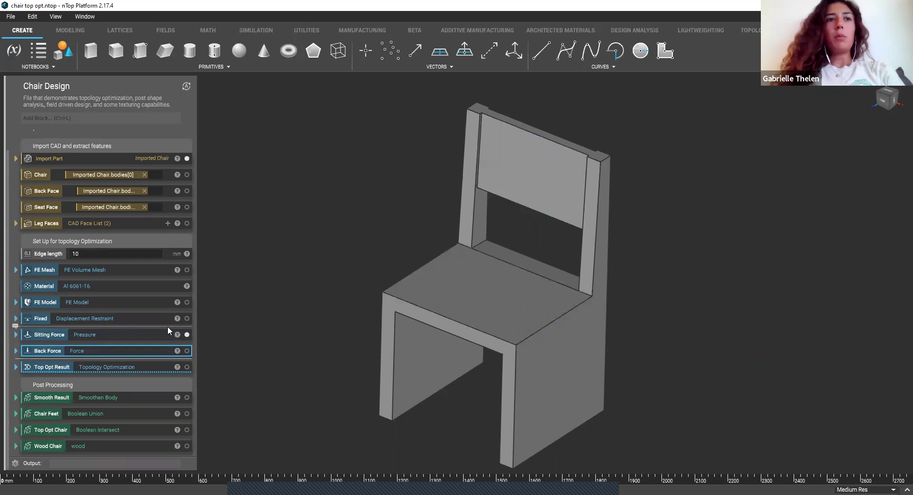
pyautogui.click(141, 333)
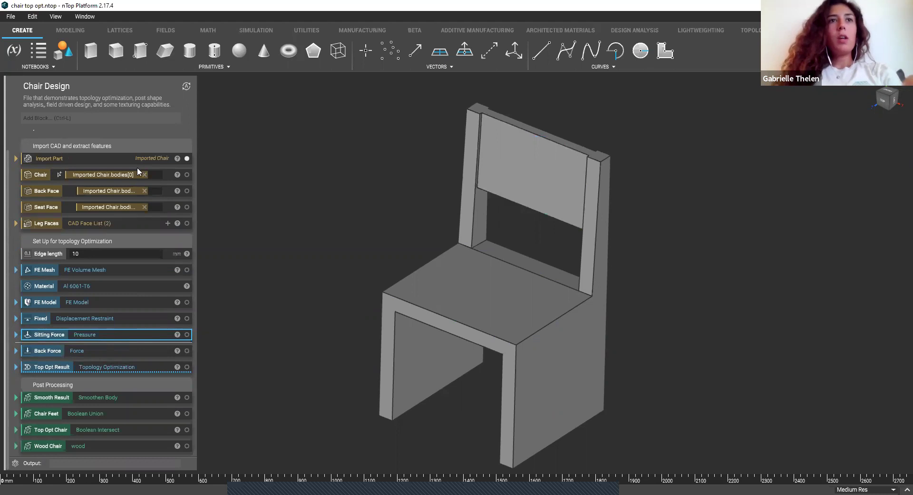
# - Hide the imported chair and show the Top Opt Result, checking its display mode options
pyautogui.hotkey('ctrl', 'h')
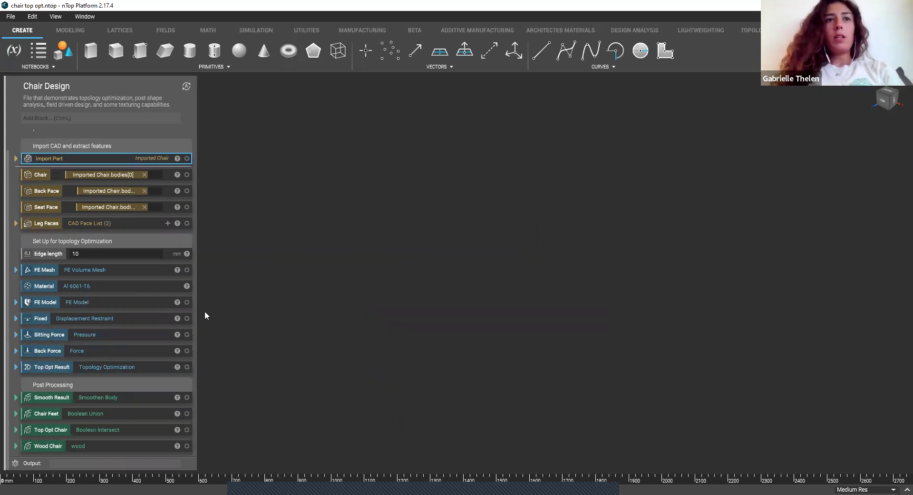
pyautogui.click(109, 367)
pyautogui.hotkey('ctrl', 'h')
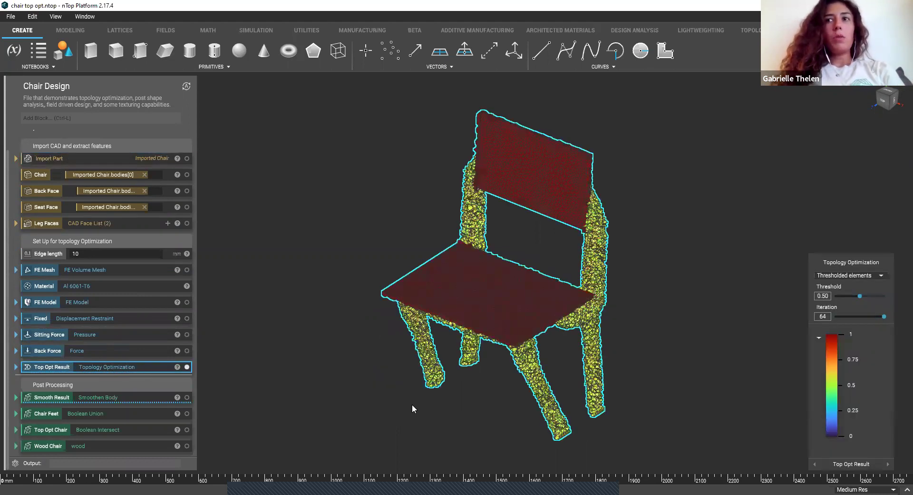
pyautogui.moveTo(413, 405); pyautogui.dragTo(369, 359, button='right')
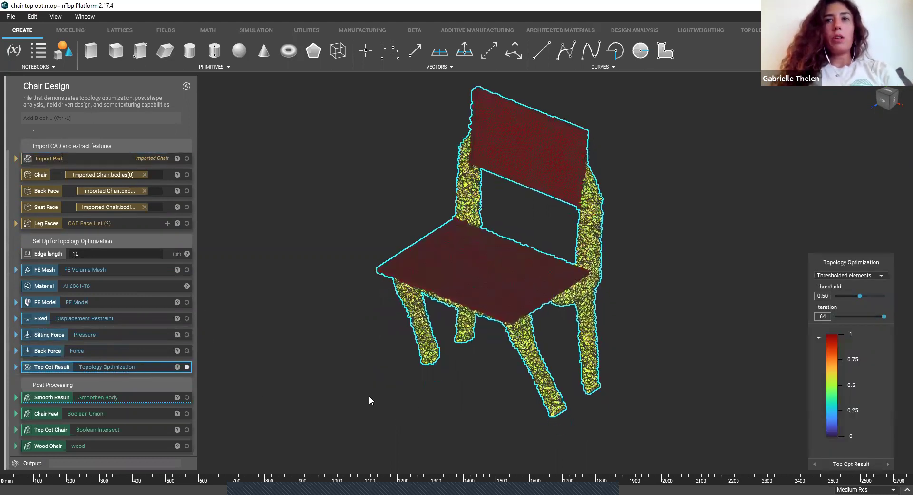
pyautogui.click(848, 275)
pyautogui.click(519, 406)
# - Zoom in and out on the thresholded-element legs, then orbit to view the seat from above
pyautogui.scroll(5, 436, 206)
pyautogui.scroll(1, 477, 299)
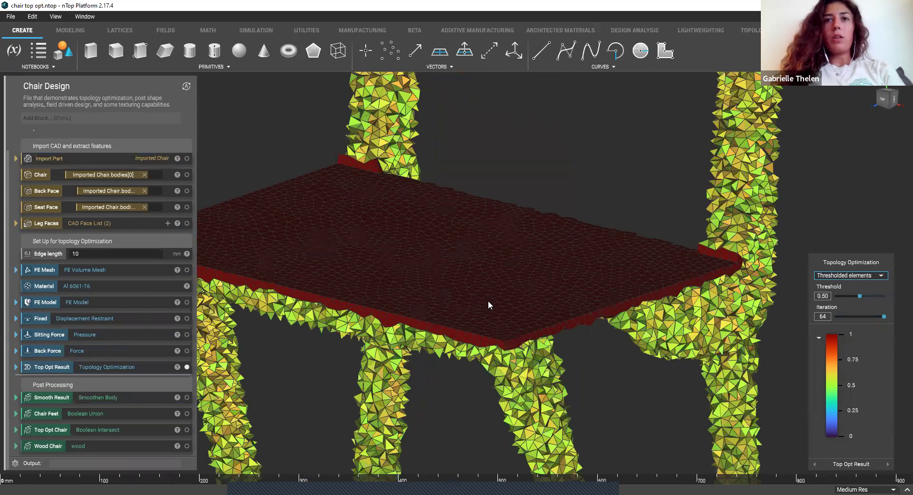
pyautogui.scroll(2, 489, 306)
pyautogui.scroll(1, 499, 307)
pyautogui.scroll(1, 511, 309)
pyautogui.scroll(-3, 532, 309)
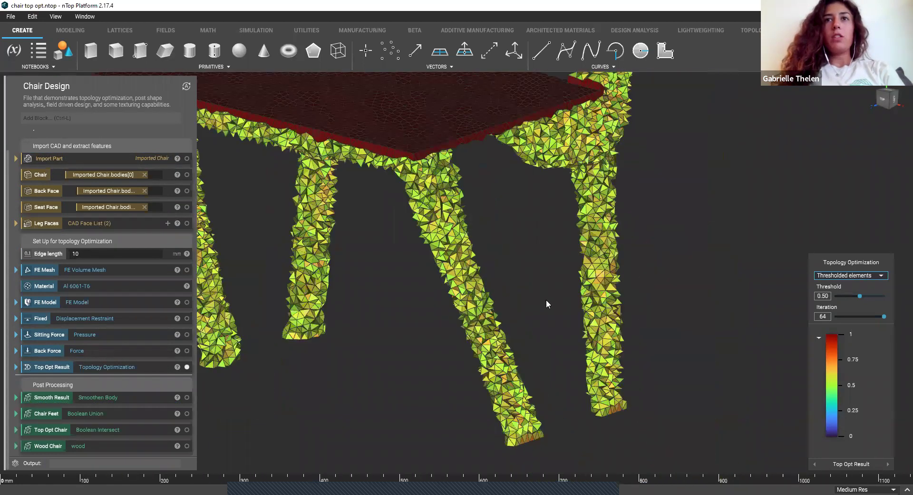
pyautogui.scroll(-1, 557, 314)
pyautogui.scroll(-1, 462, 356)
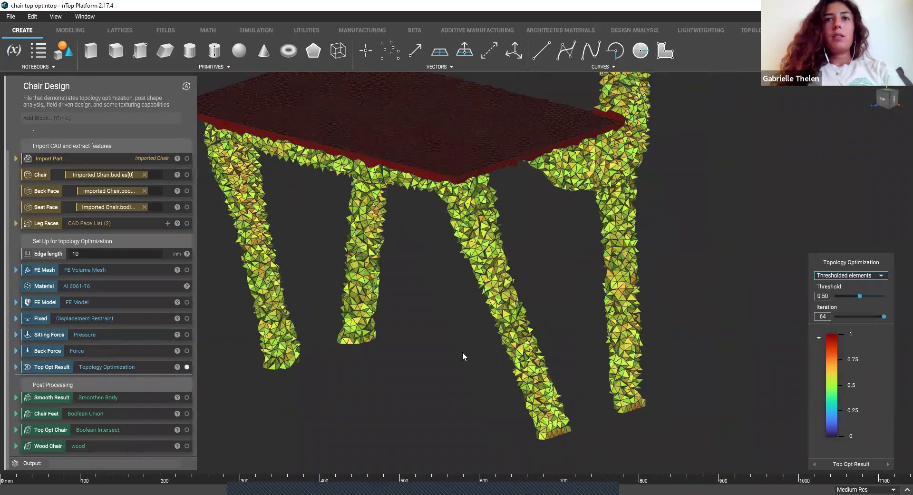
pyautogui.scroll(-2, 462, 390)
pyautogui.scroll(-1, 465, 401)
pyautogui.scroll(-1, 457, 404)
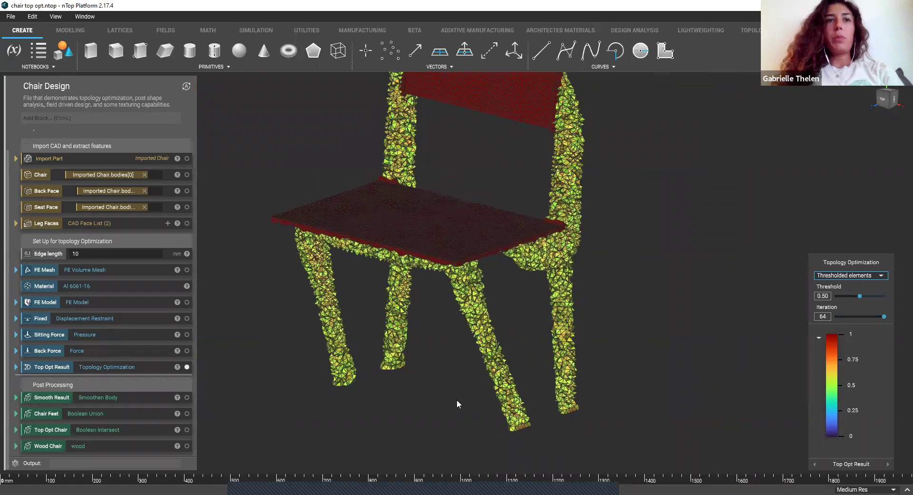
pyautogui.scroll(1, 515, 378)
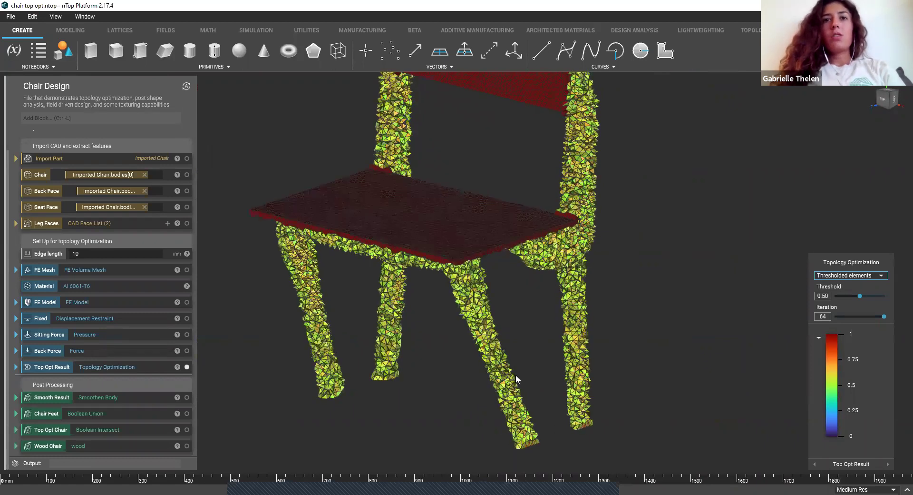
pyautogui.scroll(1, 515, 347)
pyautogui.scroll(1, 514, 310)
pyautogui.scroll(1, 514, 280)
pyautogui.moveTo(514, 278); pyautogui.dragTo(865, 247, button='right')
# - Display the optimization result as a smooth iso-contour surface and reposition the view
pyautogui.click(877, 276)
pyautogui.click(837, 286)
pyautogui.moveTo(580, 200)
pyautogui.mouseDown(button='right')
pyautogui.moveTo(503, 229)
pyautogui.moveTo(515, 247)
pyautogui.moveTo(573, 230)
pyautogui.moveTo(522, 296)
pyautogui.moveTo(519, 453)
pyautogui.moveTo(527, 383)
pyautogui.mouseUp(button='right')
pyautogui.moveTo(527, 381); pyautogui.dragTo(537, 406, button='middle')
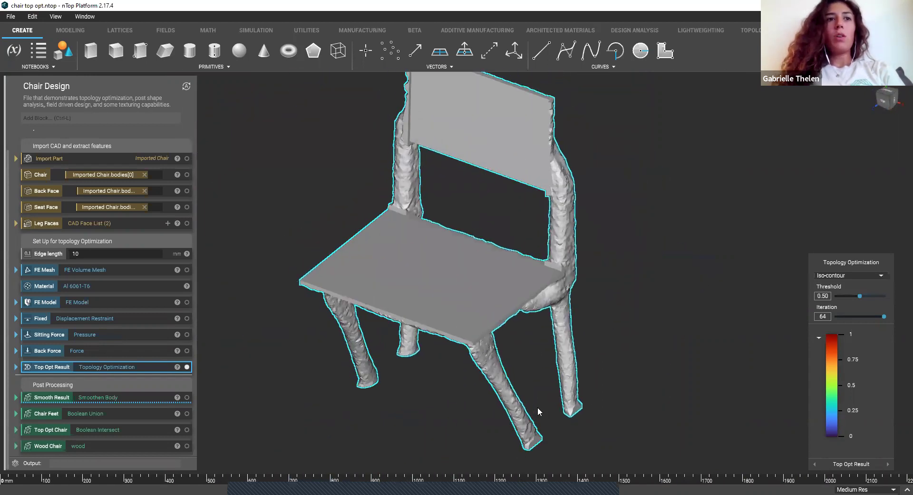
# - Review the Smooth Result settings, show the smoothed chair, and inspect it from below
pyautogui.click(140, 401)
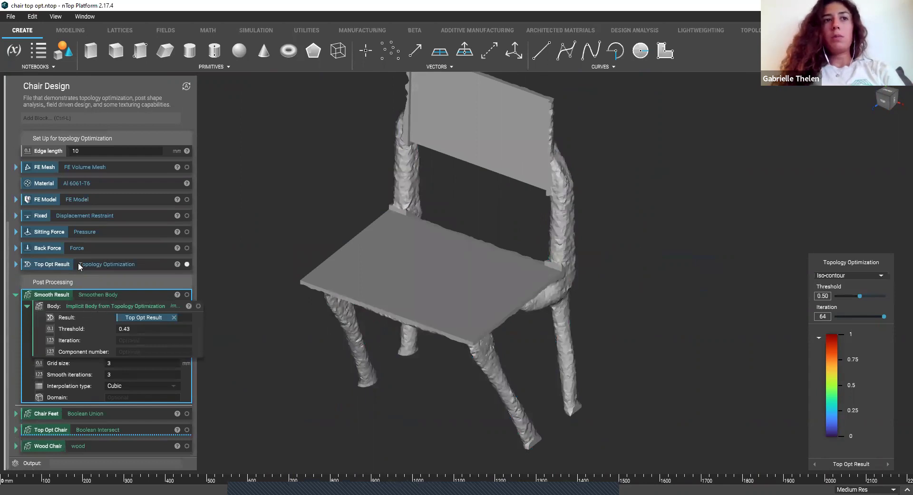
pyautogui.click(109, 294)
pyautogui.moveTo(410, 347)
pyautogui.mouseDown(button='right')
pyautogui.moveTo(428, 315)
pyautogui.moveTo(392, 303)
pyautogui.moveTo(422, 270)
pyautogui.mouseUp(button='right')
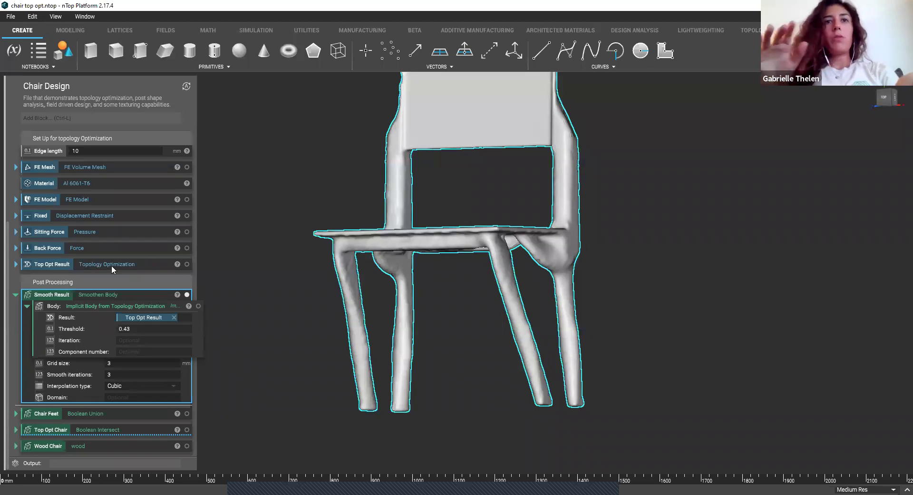
pyautogui.click(160, 295)
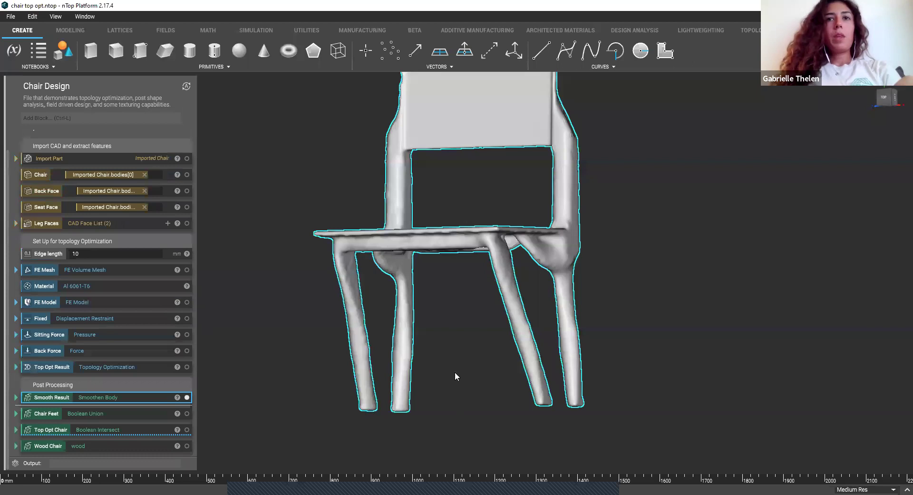
pyautogui.moveTo(456, 361)
pyautogui.mouseDown(button='right')
pyautogui.moveTo(452, 261)
pyautogui.moveTo(465, 177)
pyautogui.moveTo(434, 167)
pyautogui.moveTo(399, 199)
pyautogui.moveTo(400, 173)
pyautogui.moveTo(452, 189)
pyautogui.moveTo(435, 343)
pyautogui.moveTo(450, 406)
pyautogui.moveTo(480, 394)
pyautogui.moveTo(435, 413)
pyautogui.moveTo(443, 437)
pyautogui.mouseUp(button='right')
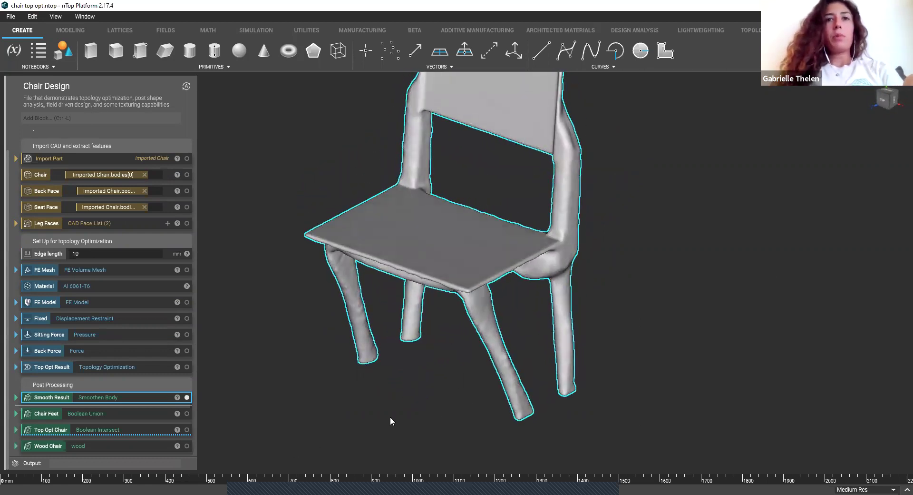
pyautogui.scroll(-3, 358, 412)
# - Show Chair Feet and Top Opt Chair, then orbit to a raised three-quarter view
pyautogui.click(138, 416)
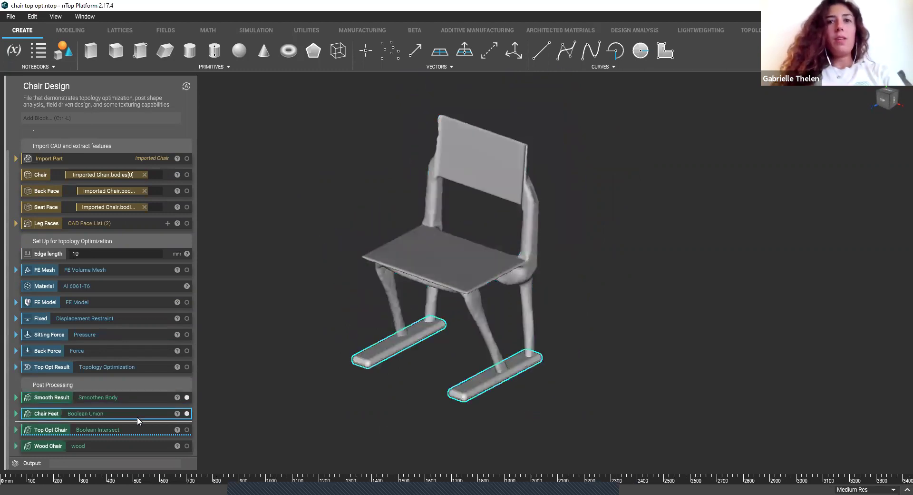
pyautogui.click(143, 429)
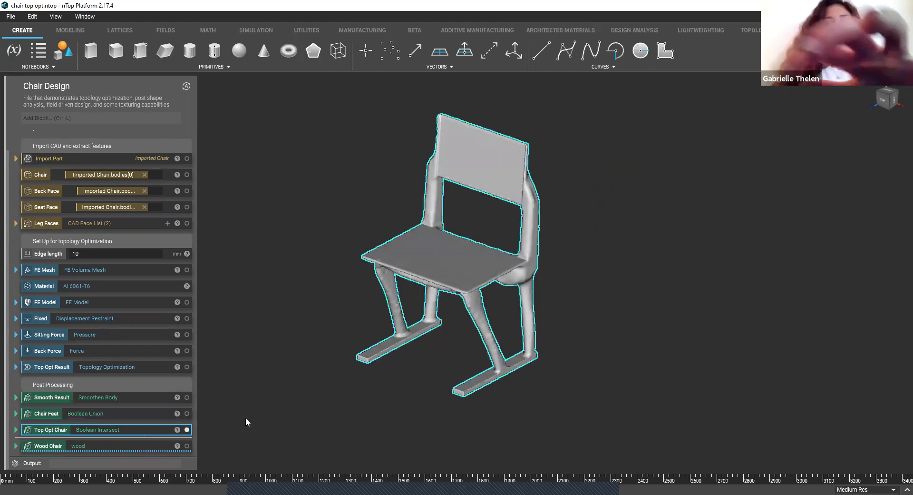
pyautogui.moveTo(422, 421); pyautogui.dragTo(377, 350)
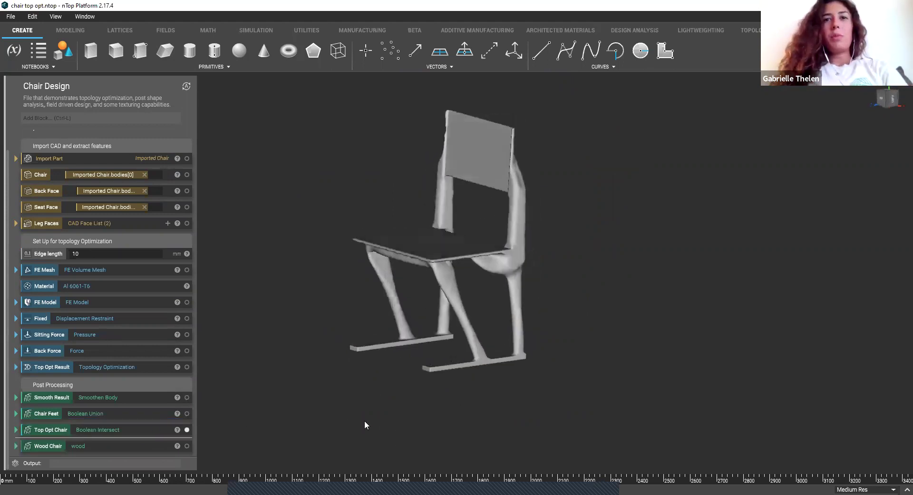
pyautogui.moveTo(462, 389); pyautogui.dragTo(523, 393, button='right')
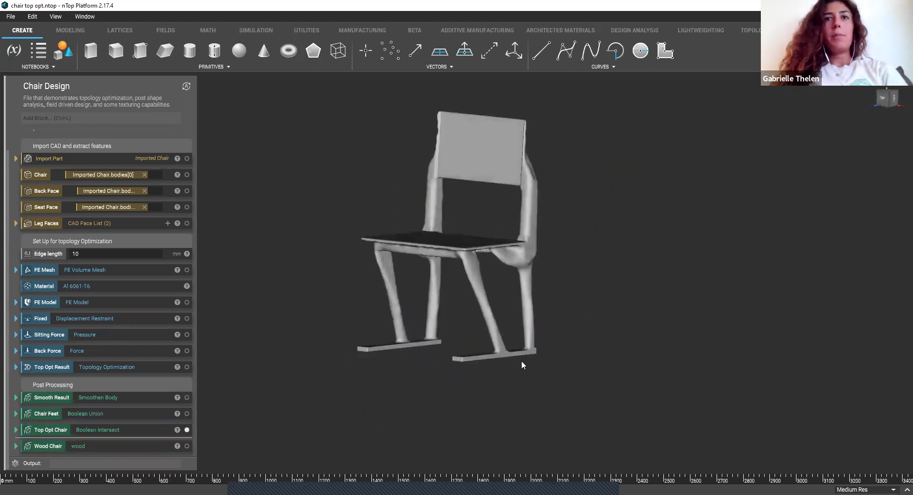
pyautogui.scroll(2, 420, 392)
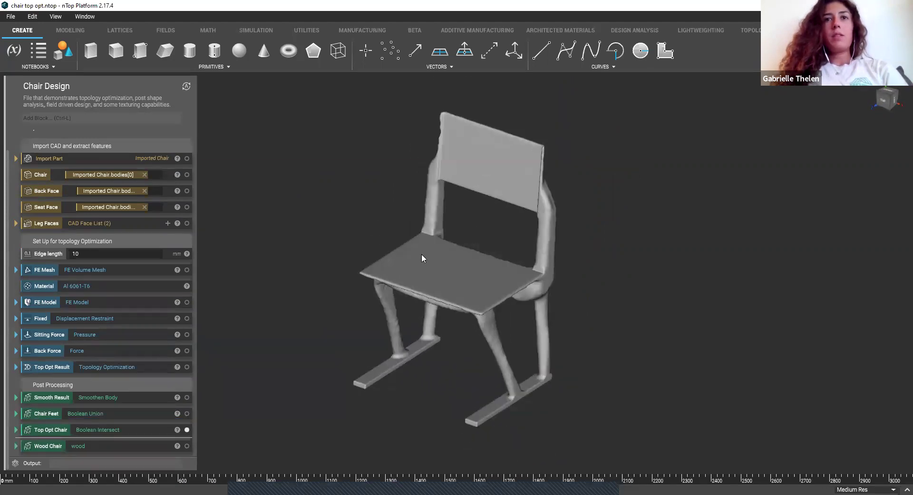
pyautogui.moveTo(511, 338); pyautogui.dragTo(438, 380, button='right')
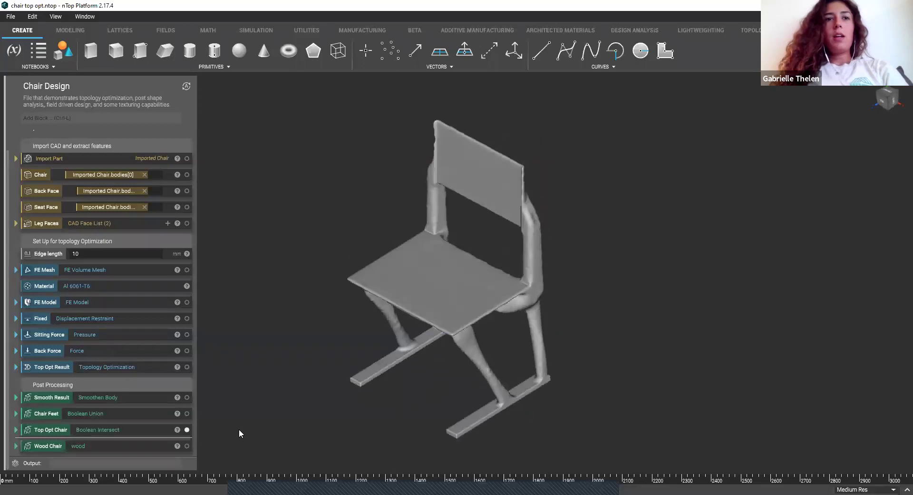
# - Display the Wood Chair block's wood-grain textured chair and orbit to inspect its striations
pyautogui.click(105, 446)
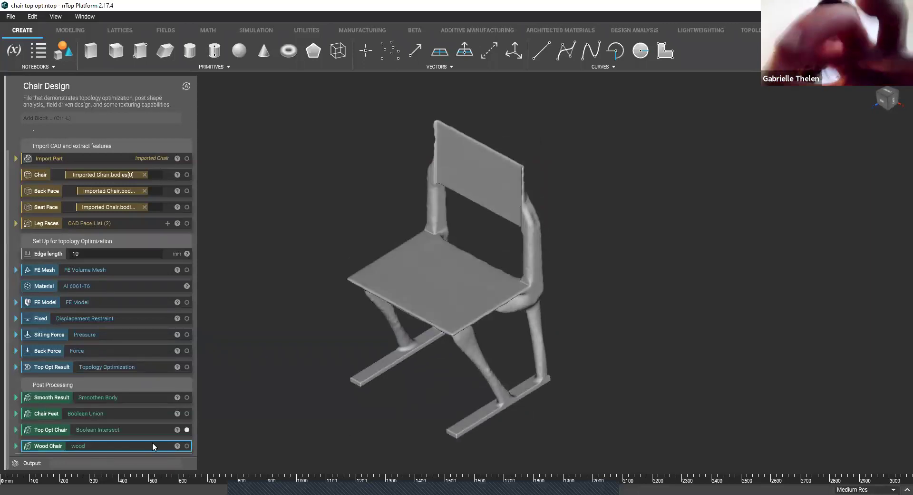
pyautogui.click(388, 411)
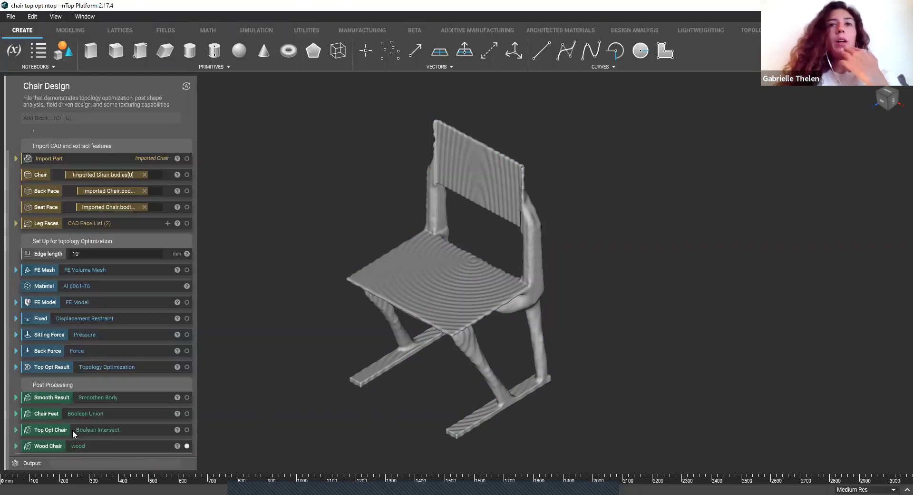
pyautogui.moveTo(353, 415); pyautogui.dragTo(370, 363, button='right')
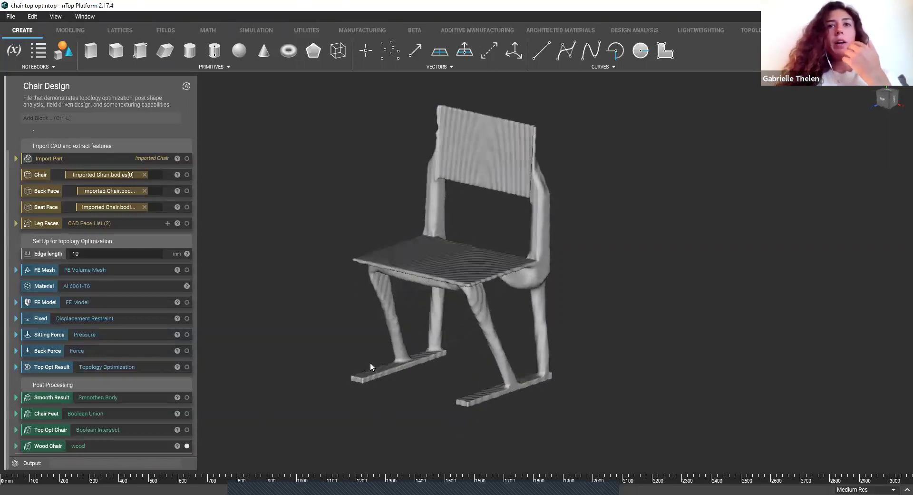
pyautogui.click(160, 450)
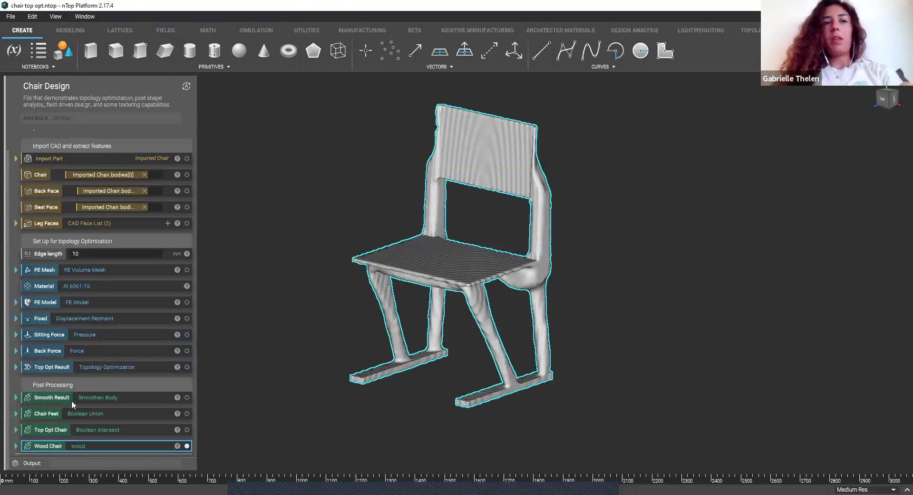
pyautogui.press('Right')
pyautogui.scroll(-1, 137, 415)
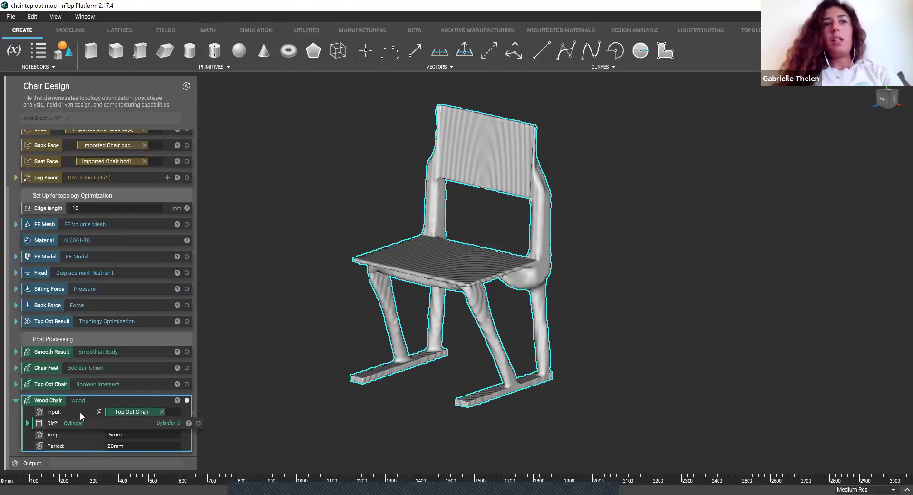
pyautogui.moveTo(465, 384); pyautogui.dragTo(477, 373, button='right')
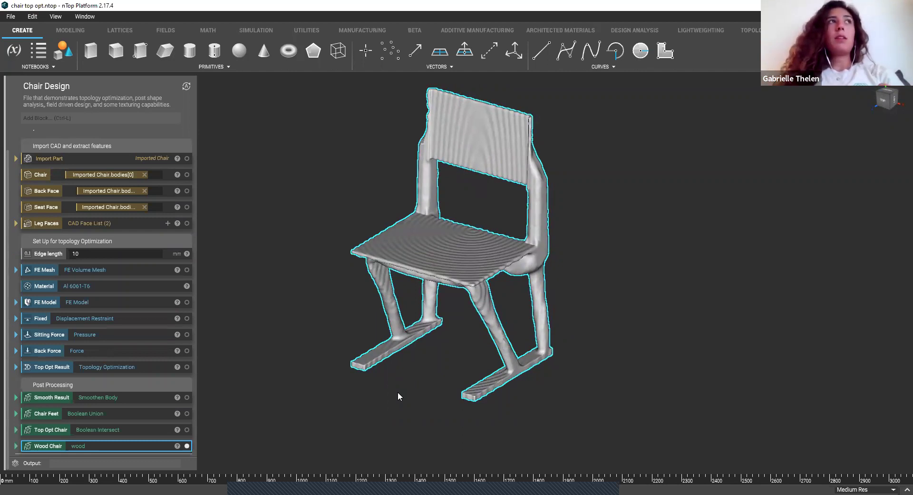
pyautogui.moveTo(397, 395)
pyautogui.mouseDown(button='right')
pyautogui.moveTo(406, 379)
pyautogui.moveTo(406, 405)
pyautogui.mouseUp(button='right')
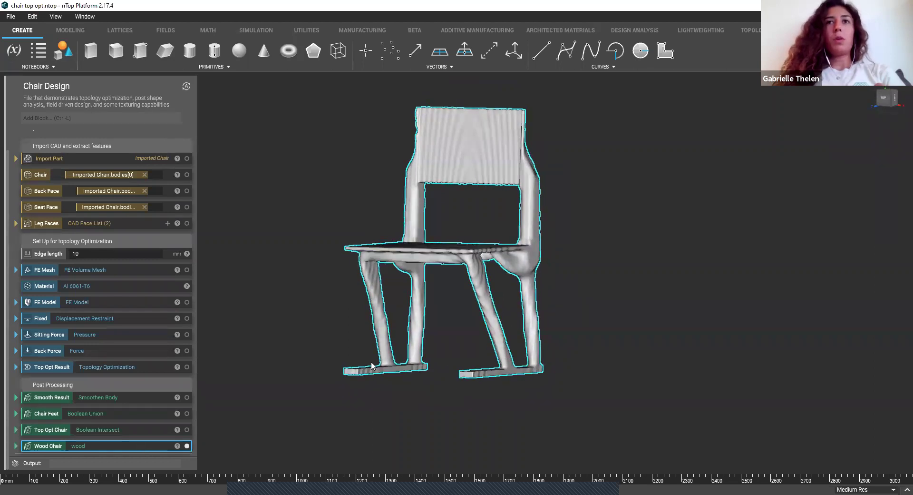
pyautogui.moveTo(468, 372)
pyautogui.mouseDown(button='right')
pyautogui.moveTo(449, 404)
pyautogui.moveTo(437, 376)
pyautogui.mouseUp(button='right')
pyautogui.moveTo(437, 376)
pyautogui.mouseDown(button='middle')
pyautogui.moveTo(416, 330)
pyautogui.moveTo(423, 316)
pyautogui.mouseUp(button='middle')
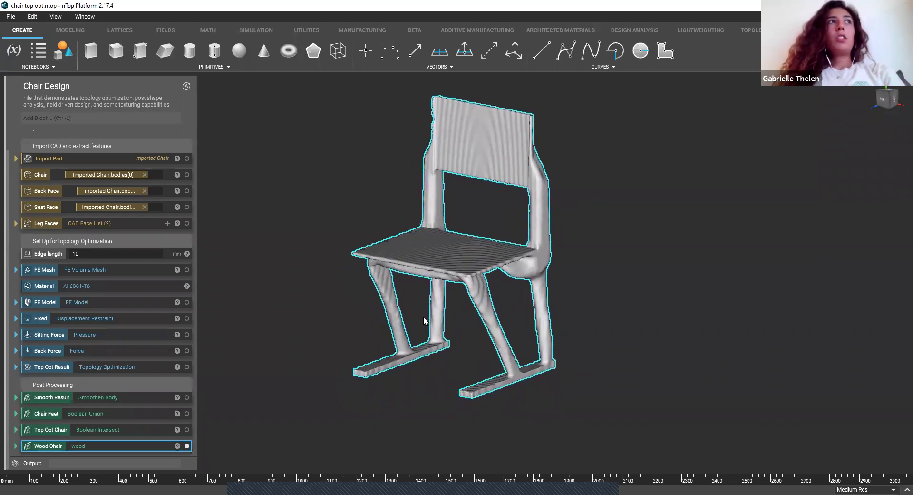
pyautogui.moveTo(424, 355); pyautogui.dragTo(438, 369, button='right')
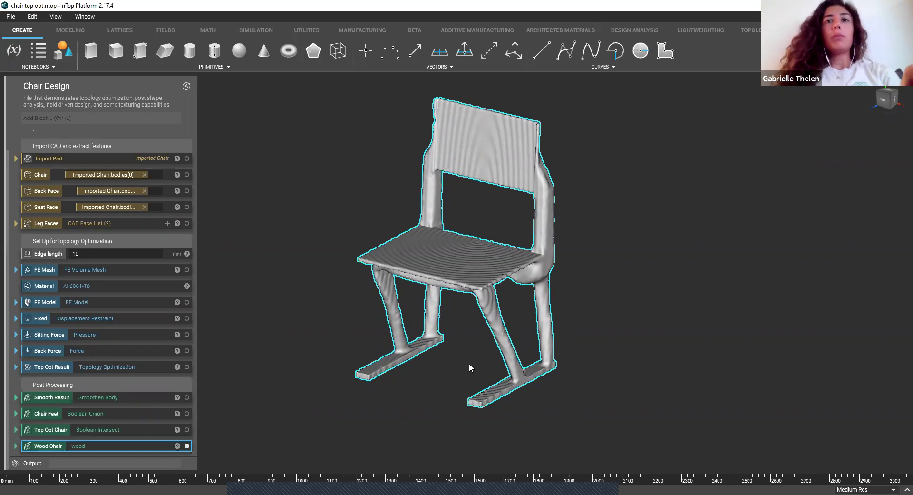
pyautogui.moveTo(462, 373); pyautogui.dragTo(478, 385, button='right')
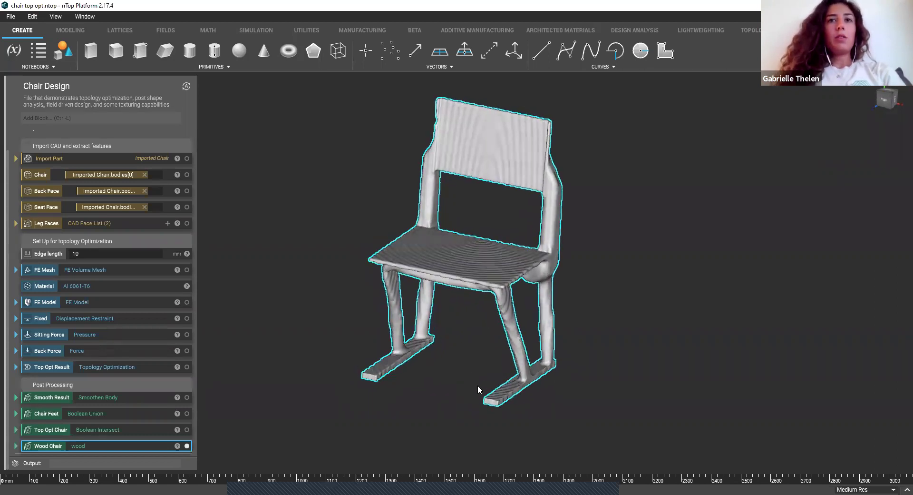